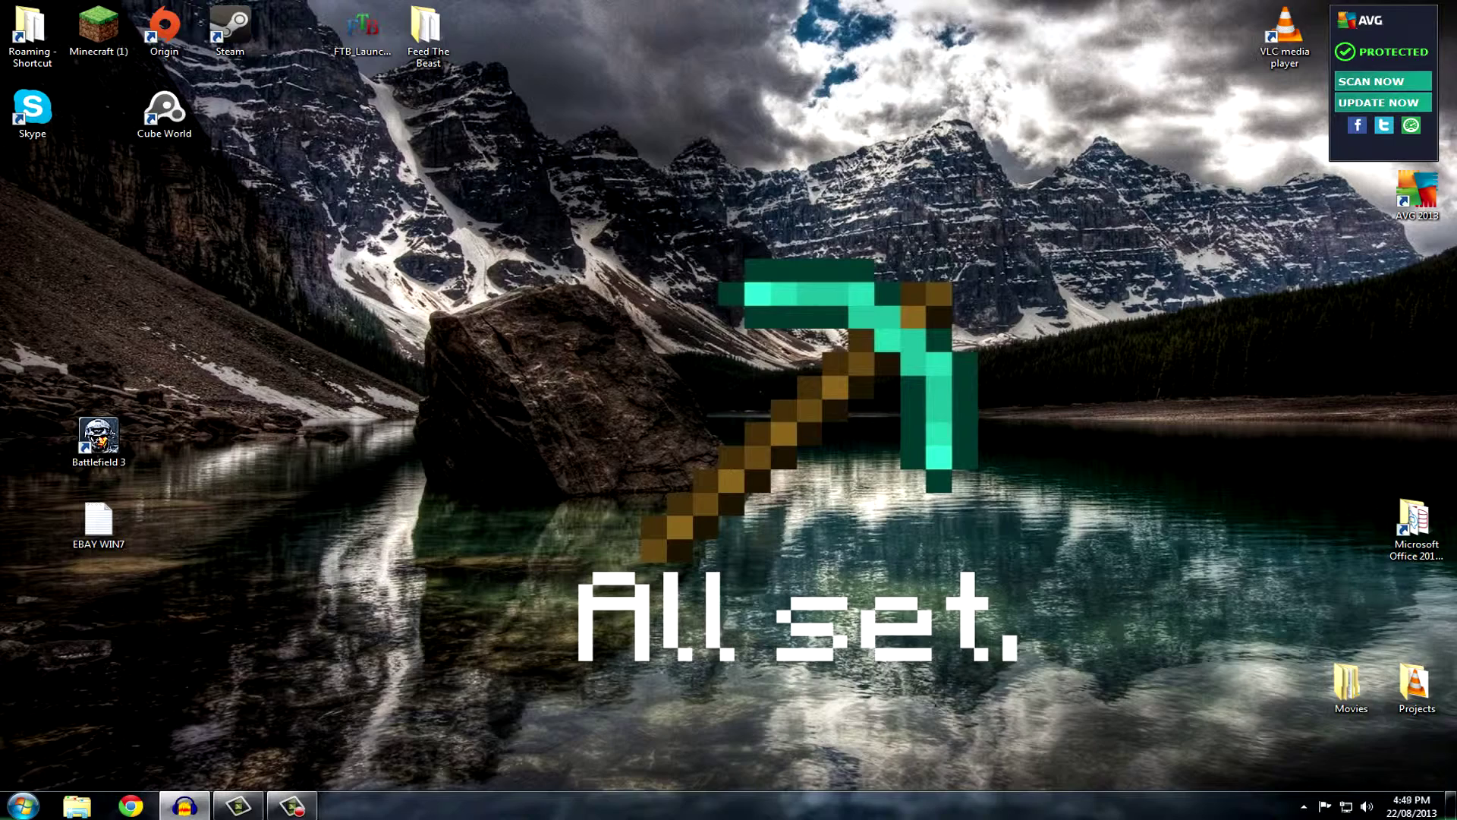
Select the Minecraft (1) desktop shortcut to start the launcher
click(100, 32)
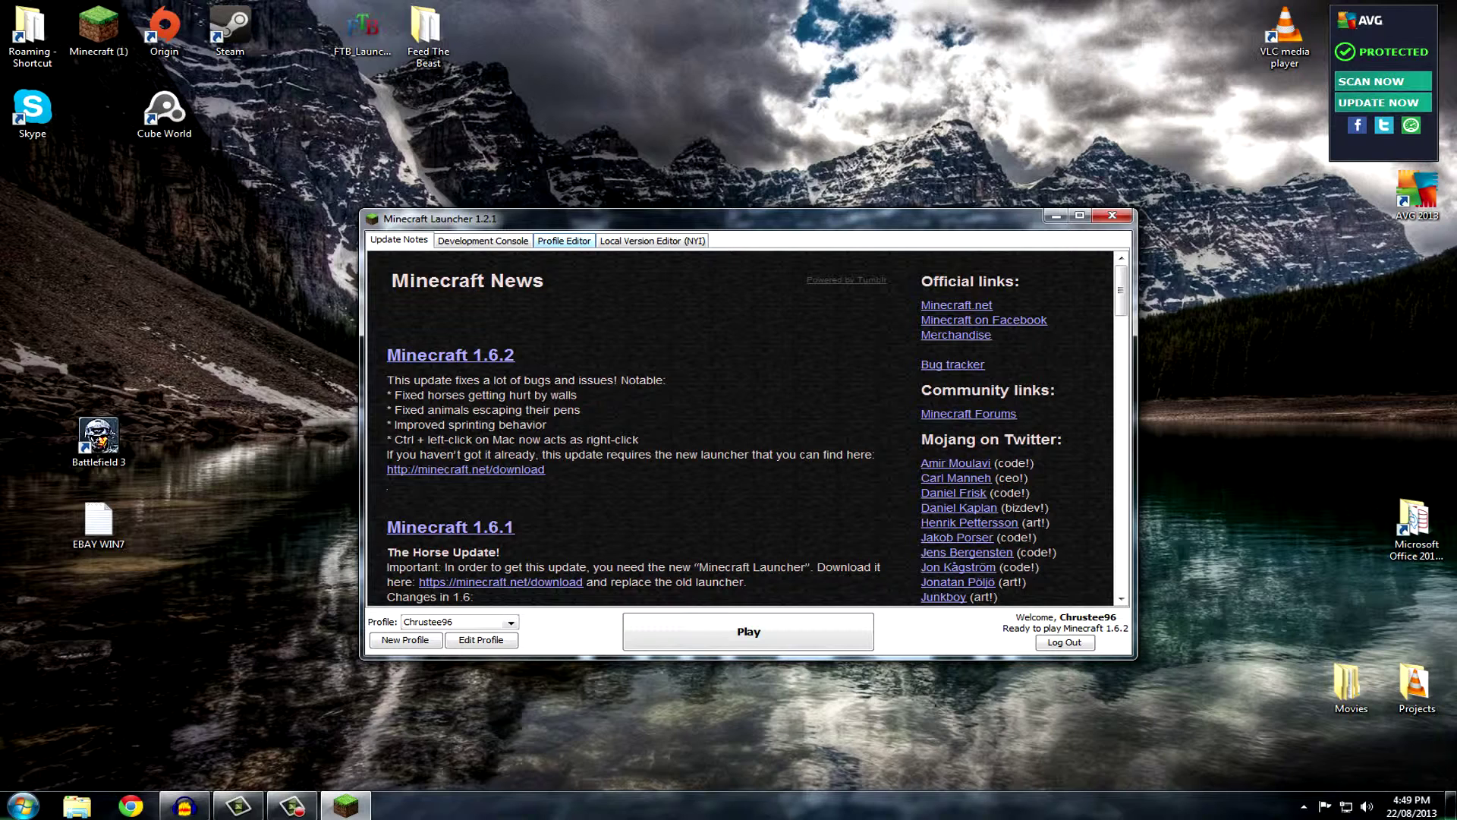
click(563, 239)
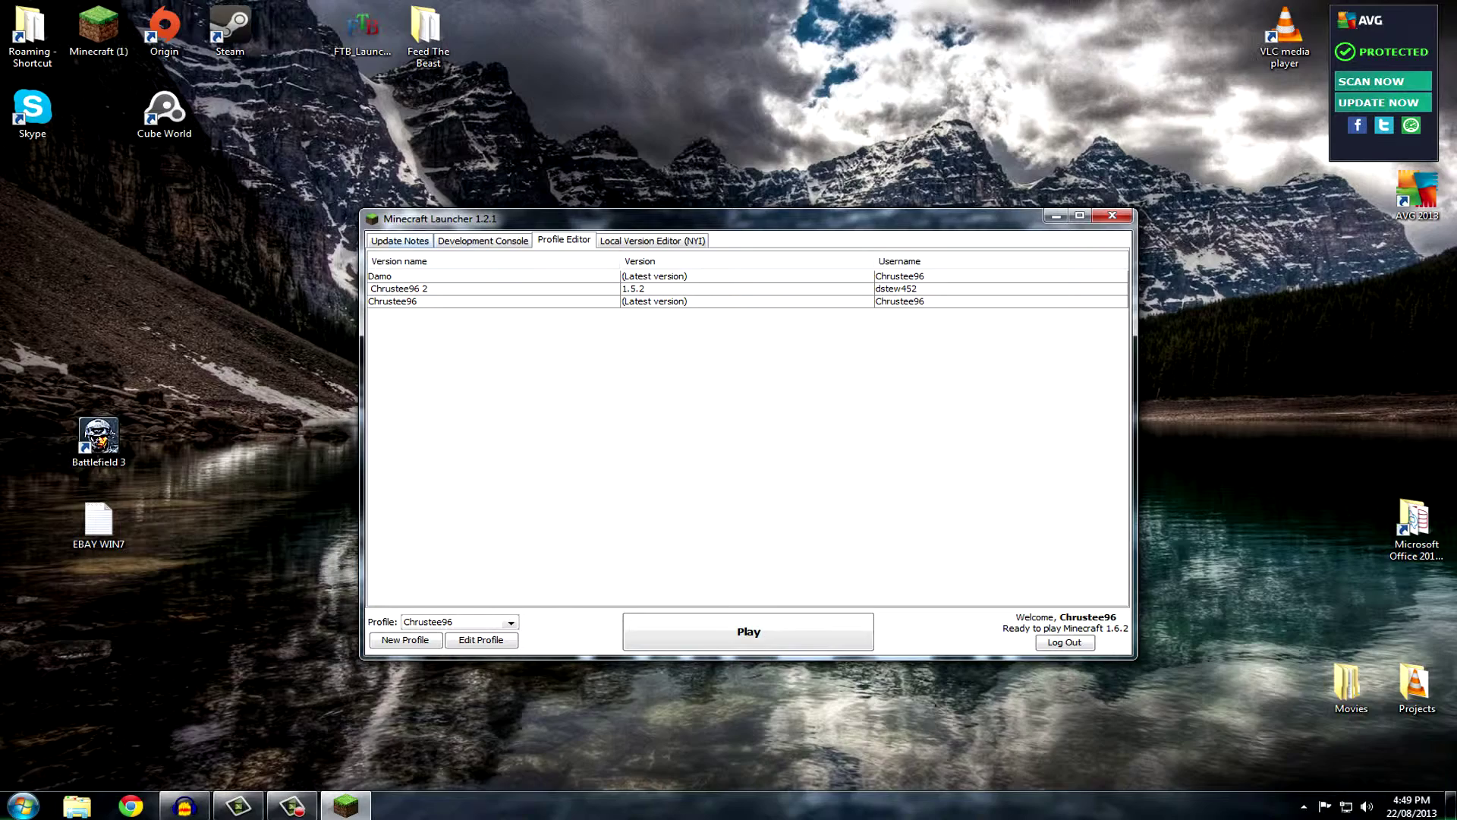
click(399, 240)
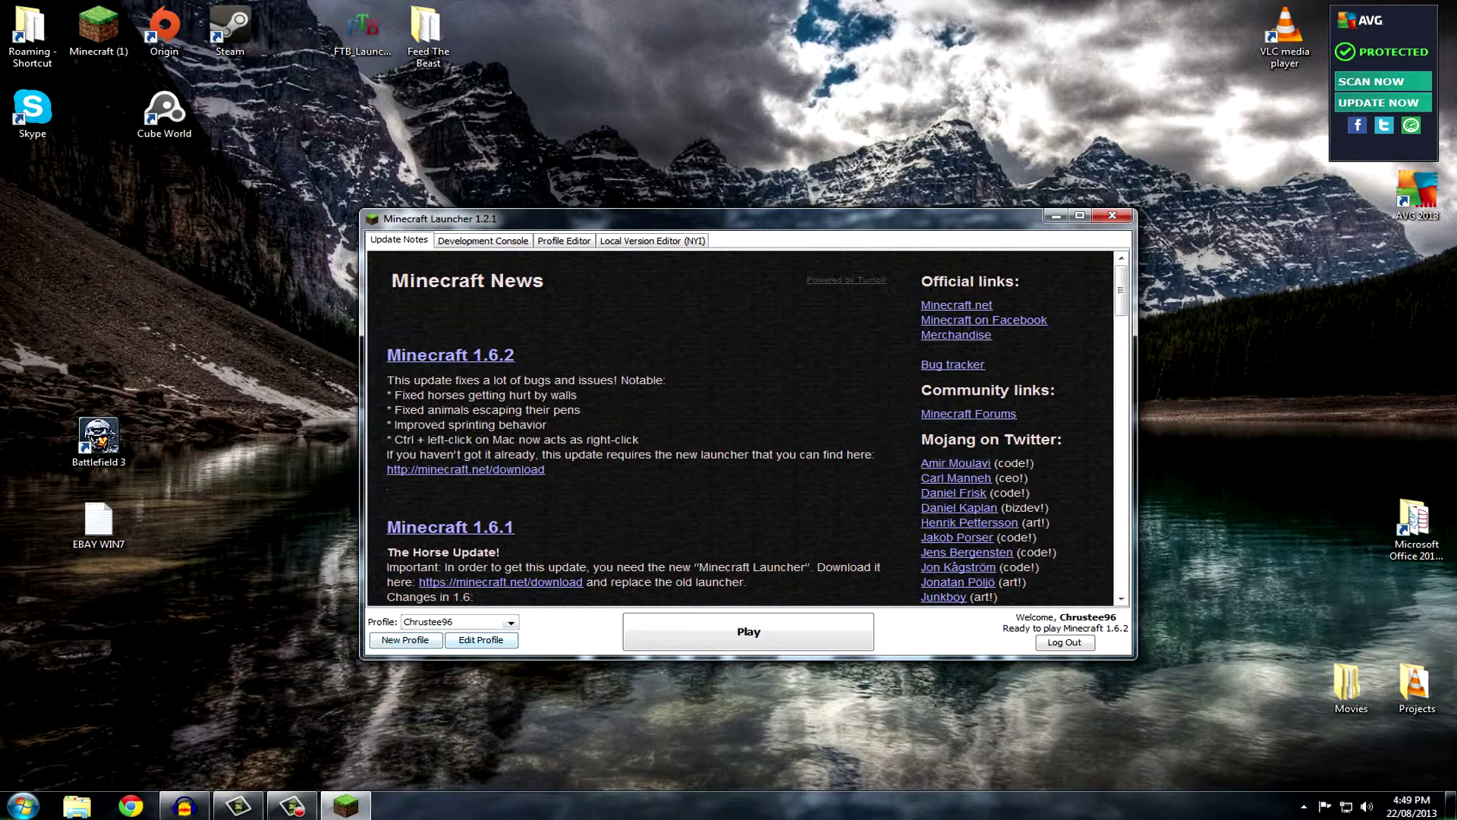
click(406, 640)
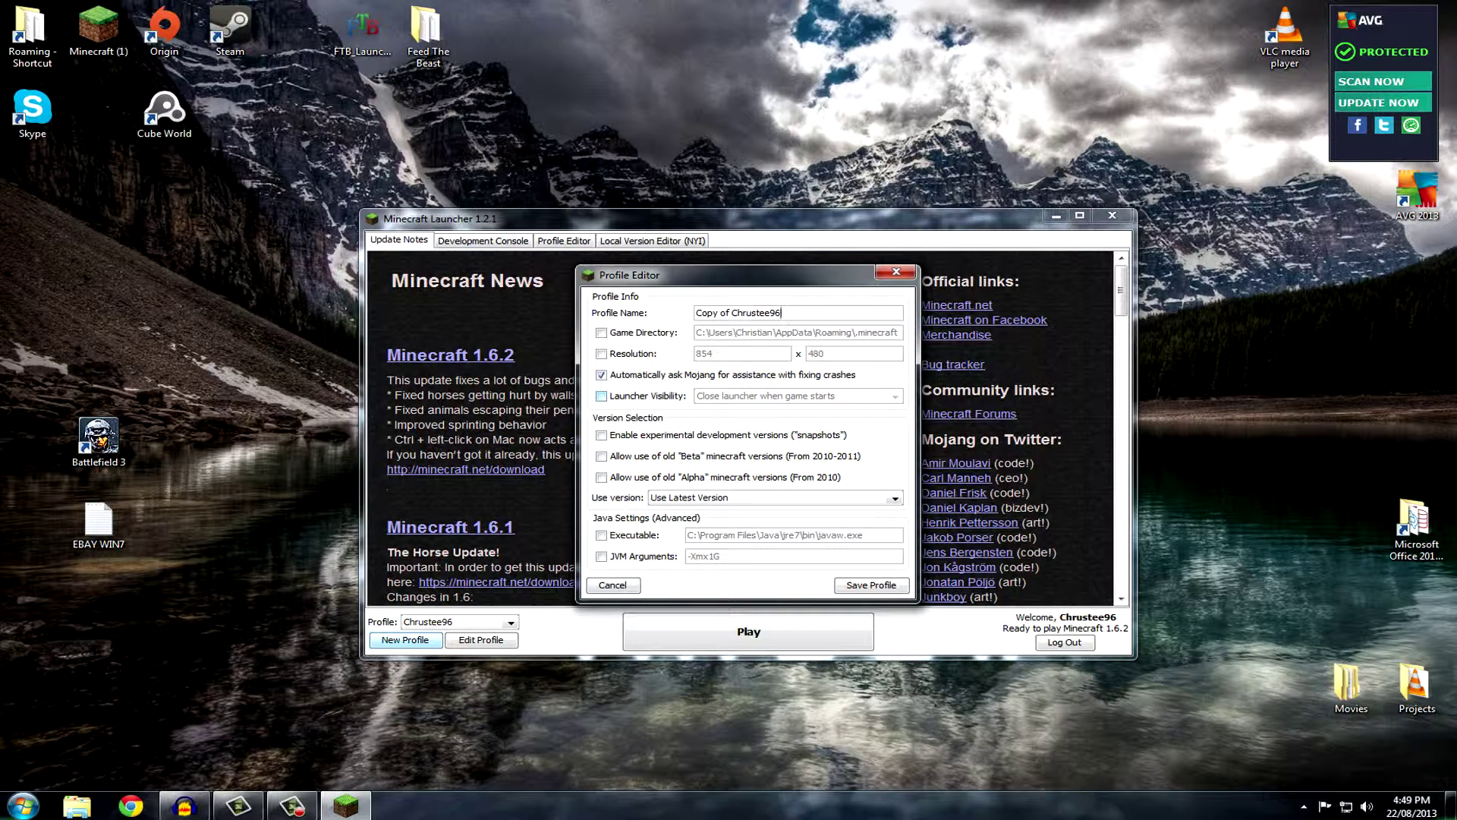
key(ctrl+a)
text(bob)
click(774, 497)
scroll(683, 599, down, 10)
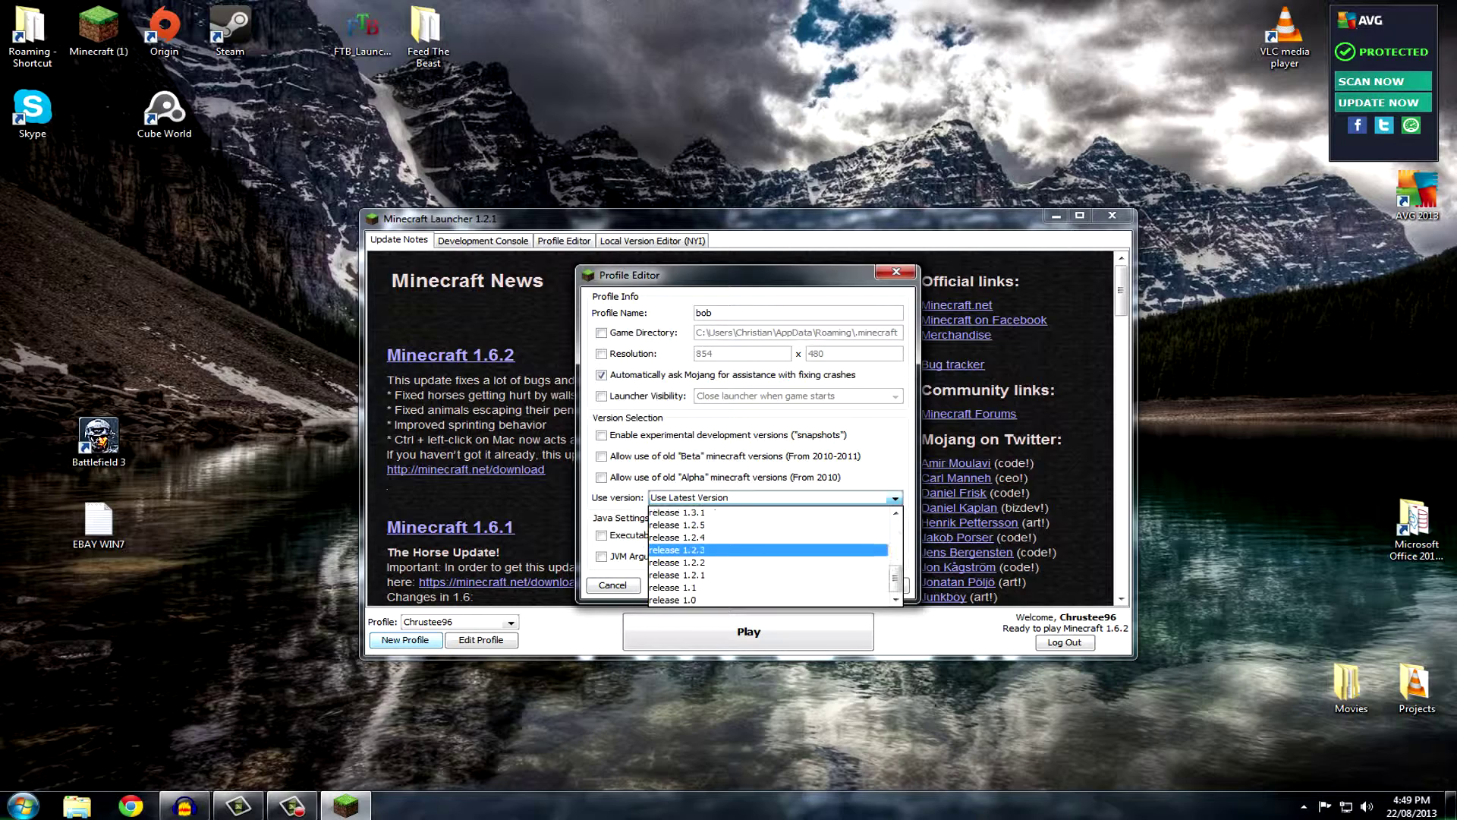
scroll(768, 558, up, 10)
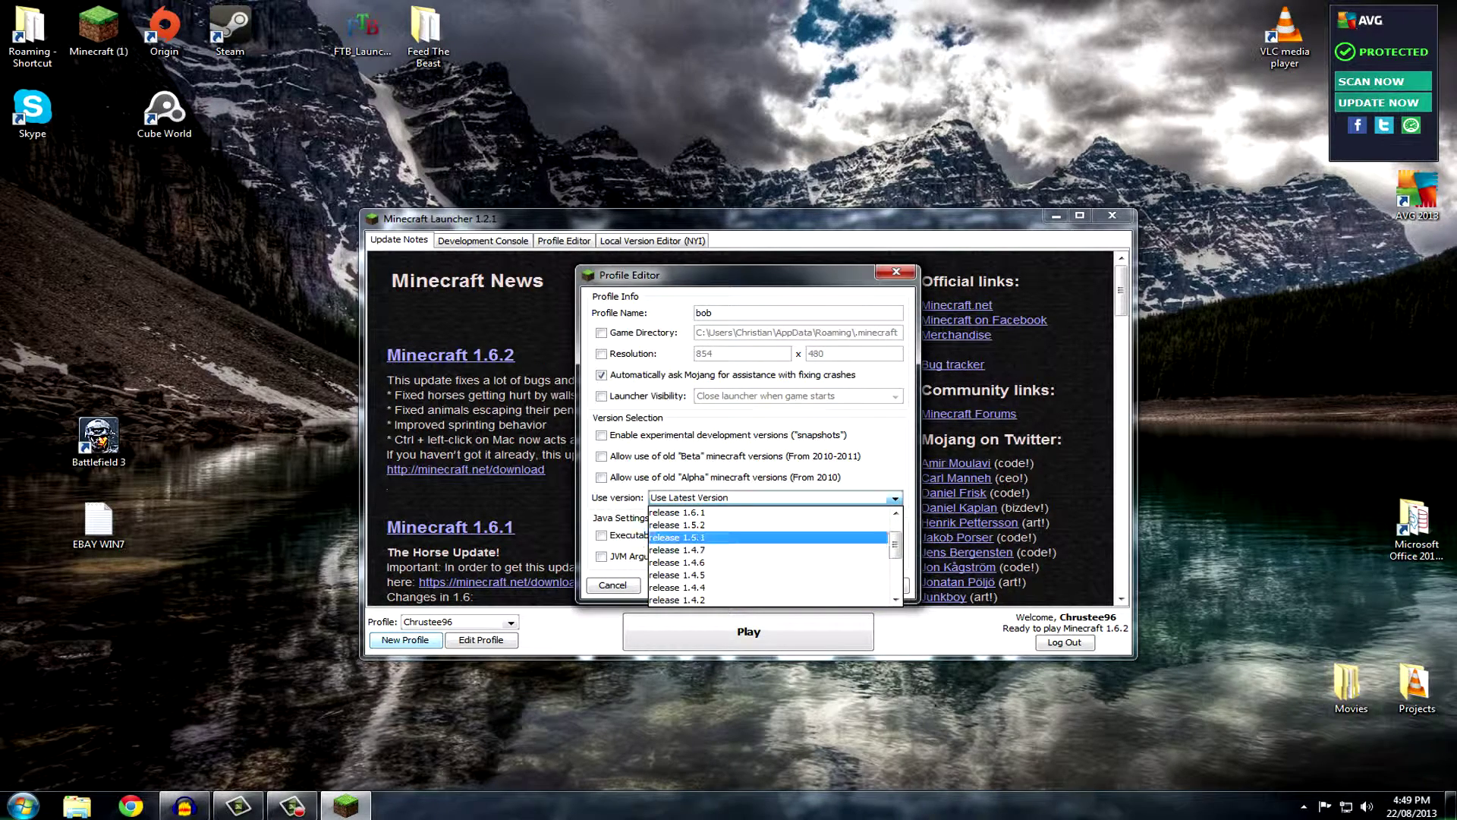
click(695, 512)
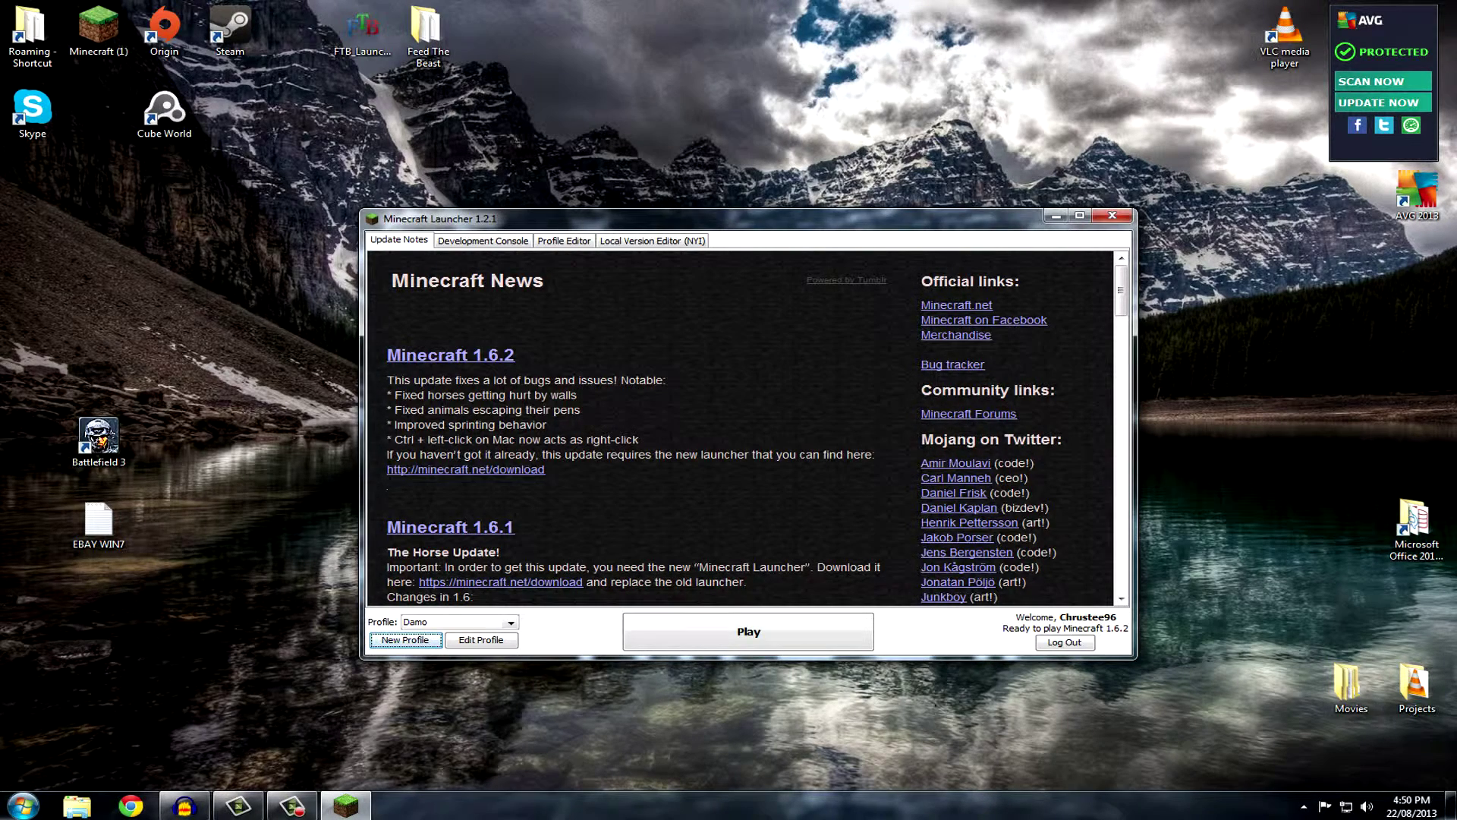
click(510, 621)
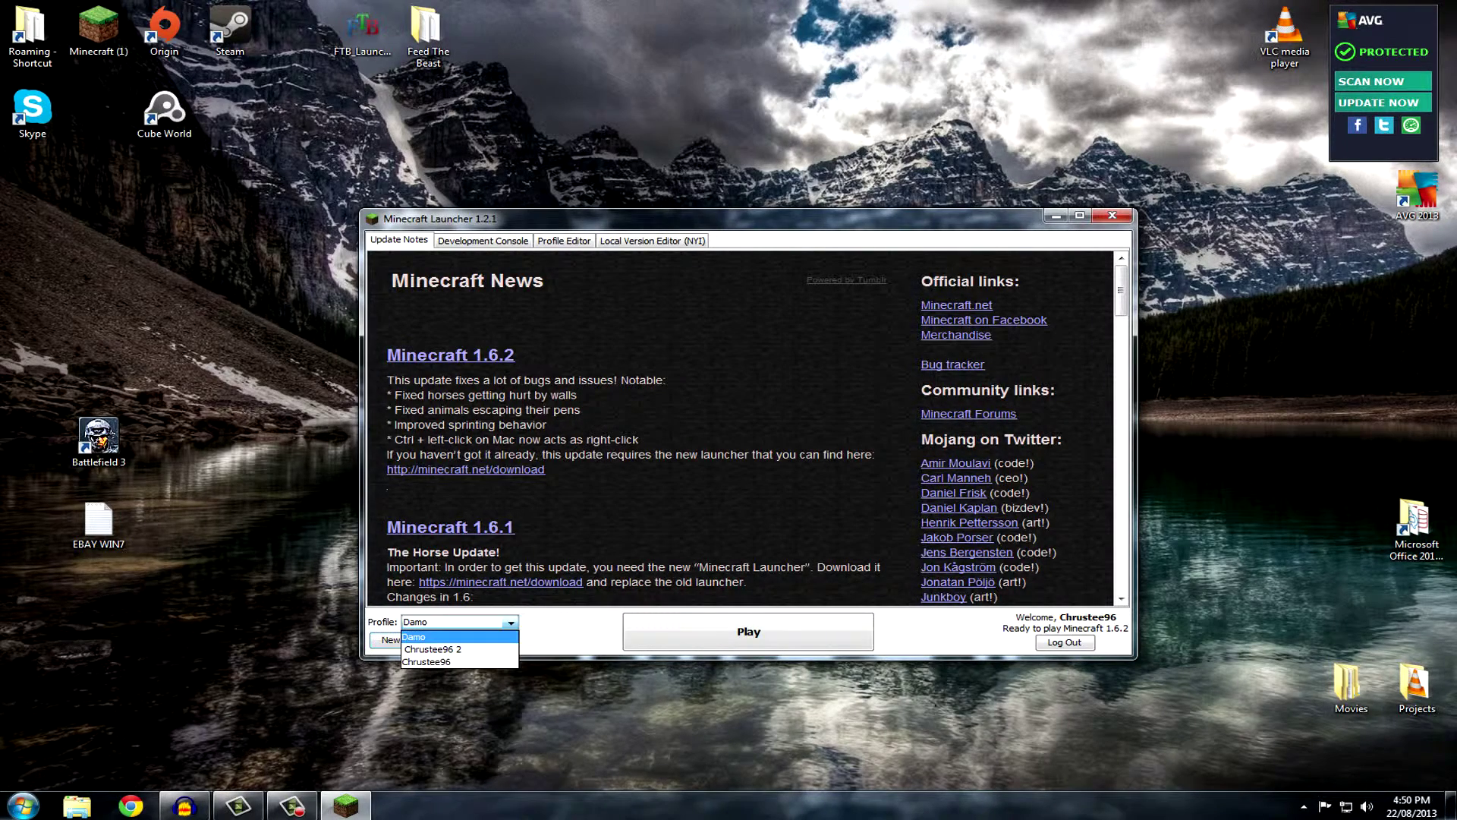
Choose the release 1.5.2 profile, log back in as Chrustee96, and launch the game
click(456, 649)
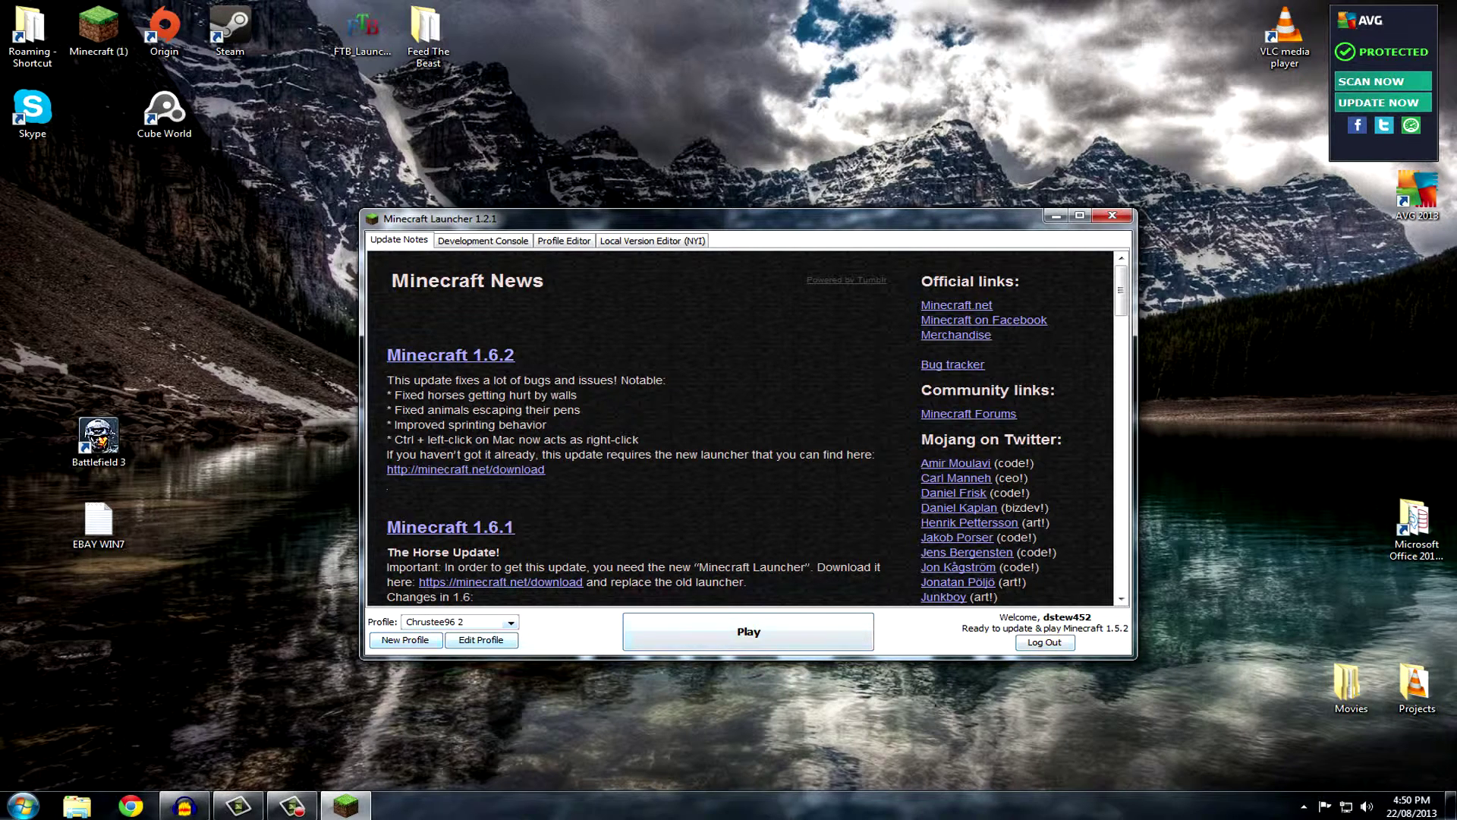
click(1044, 642)
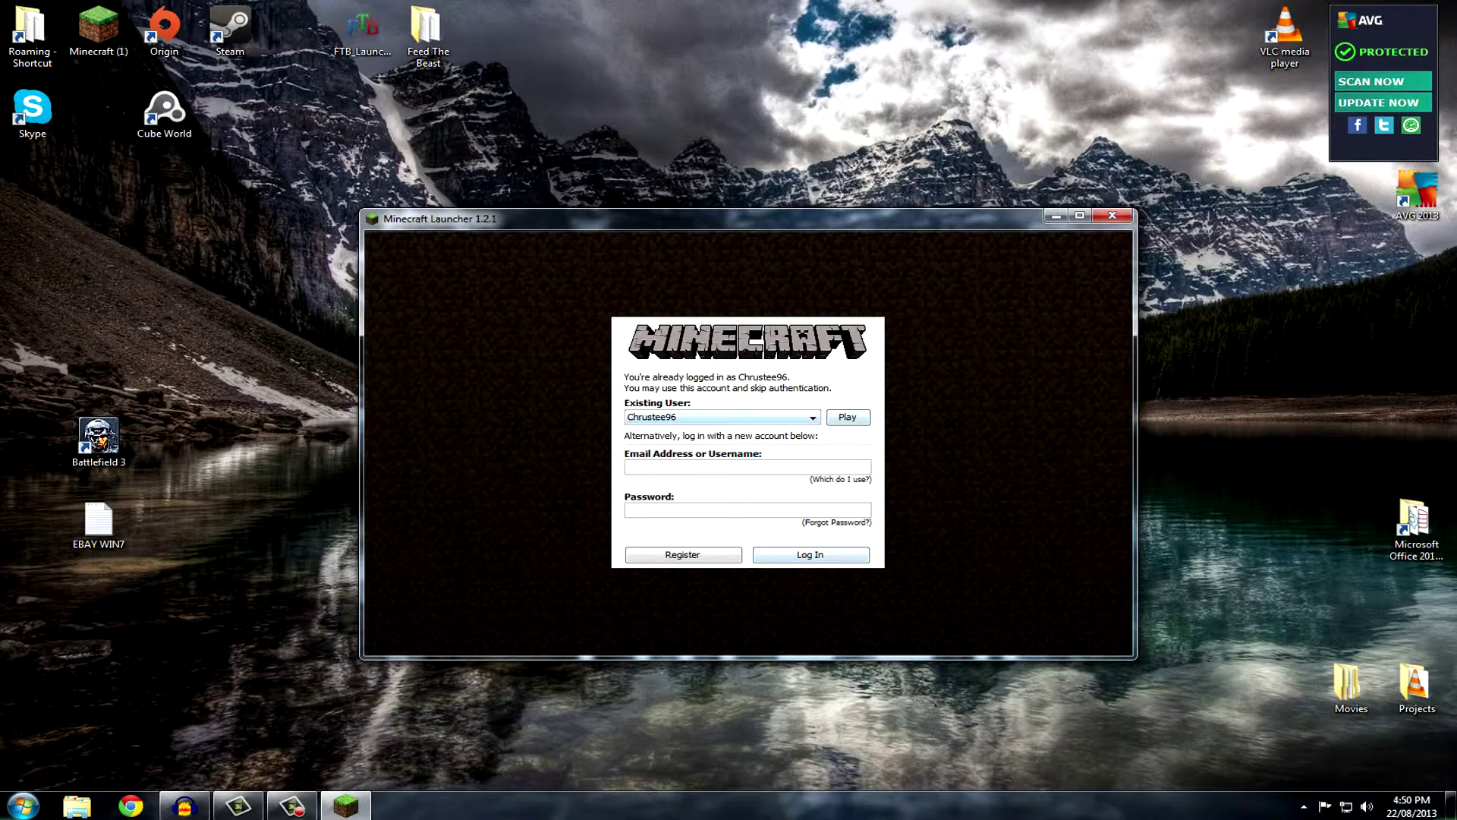
click(848, 417)
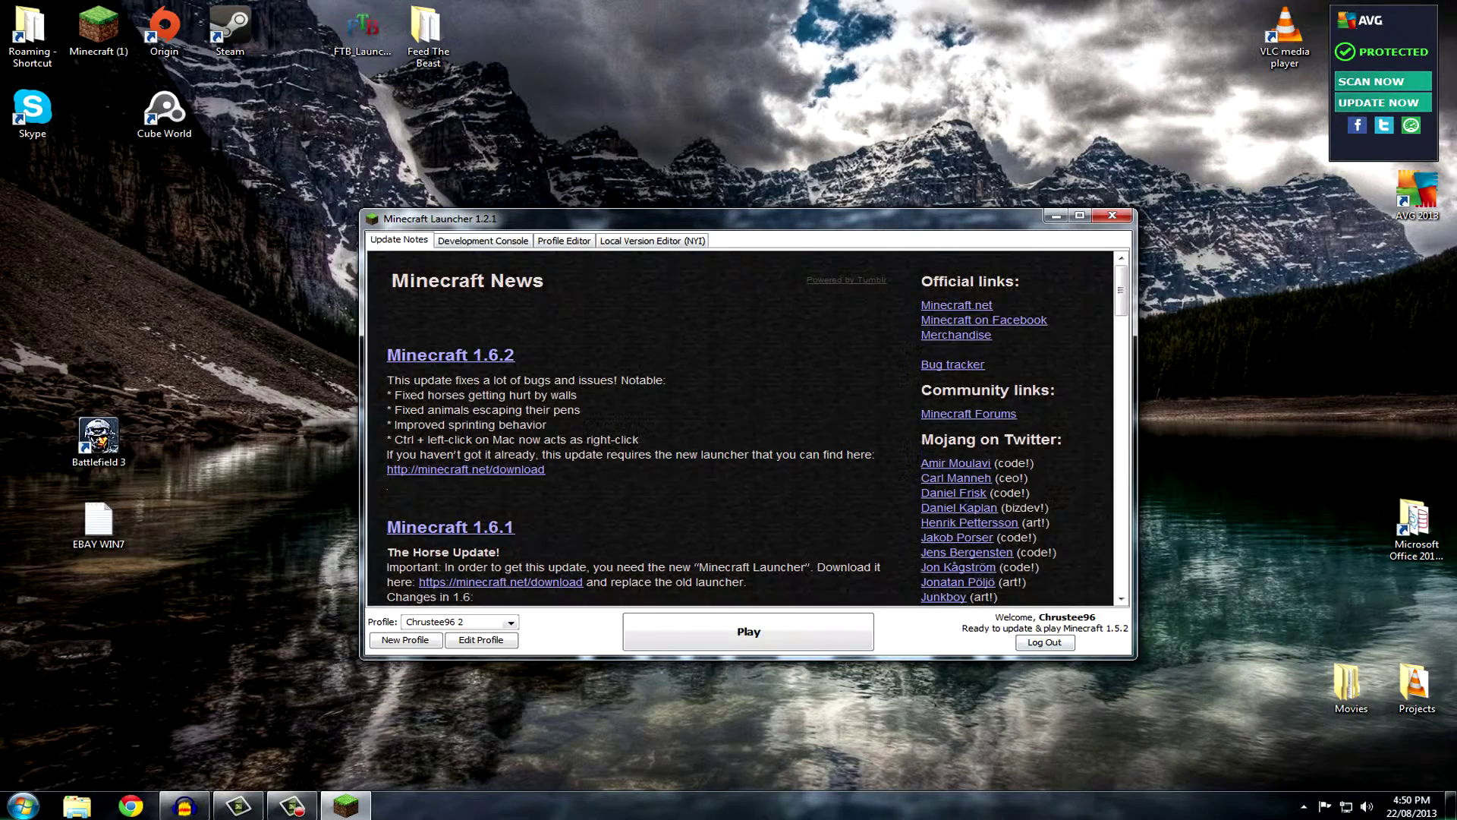
click(748, 631)
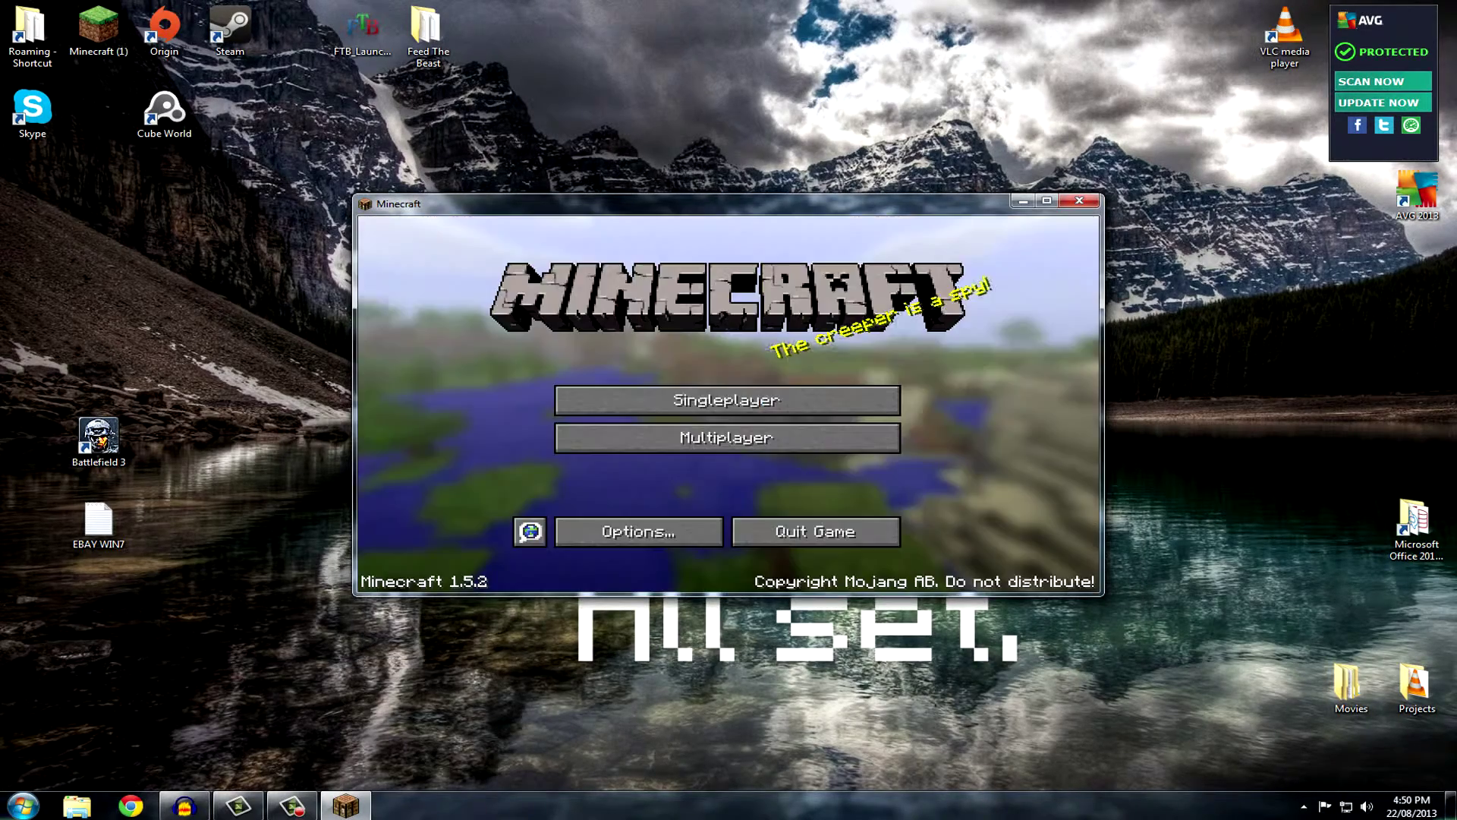
Maximize the game, view the multiplayer list and ChrusteeCraft server, then quit Minecraft
key(super+Up)
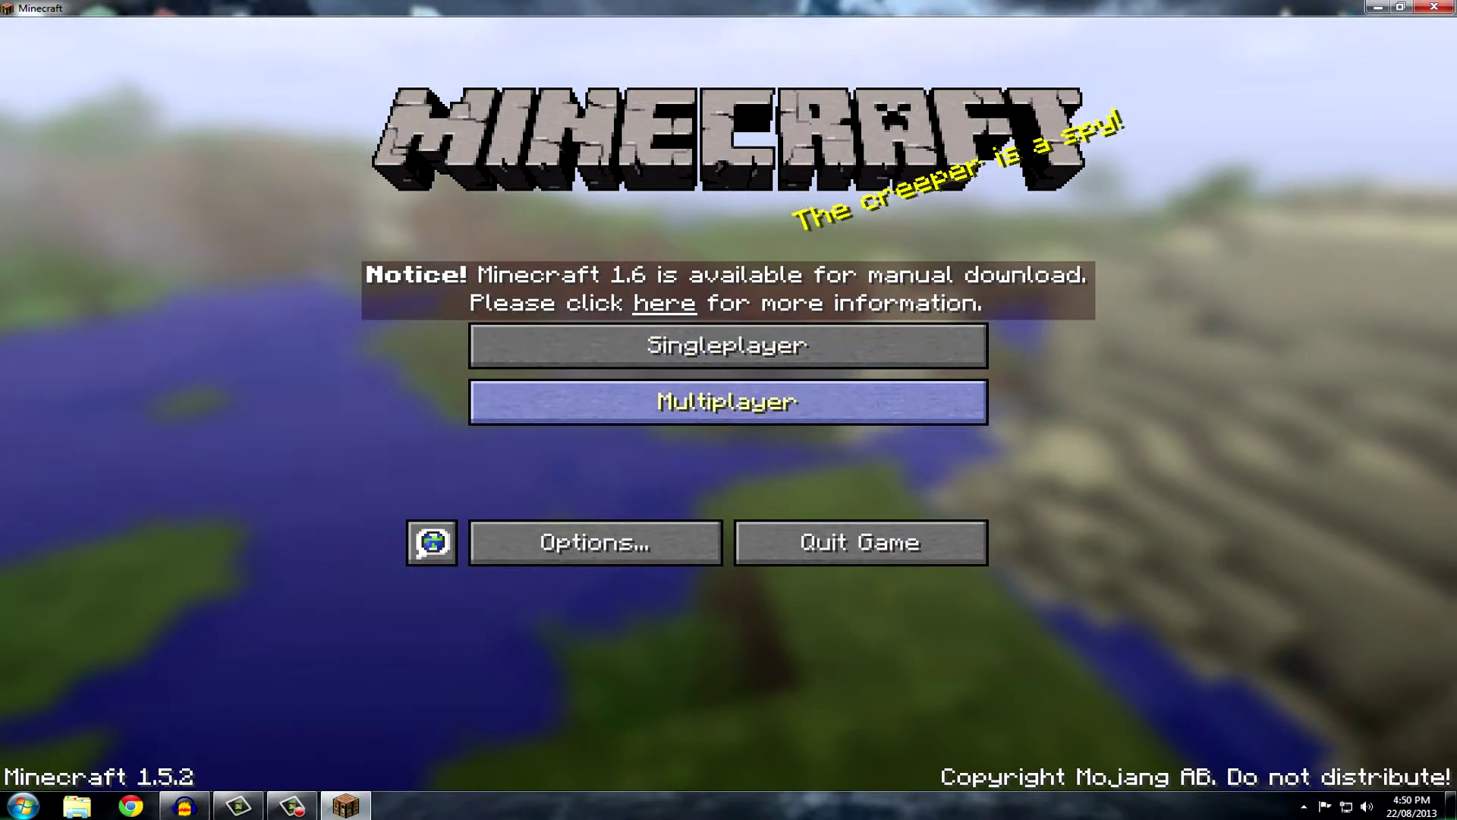
click(727, 402)
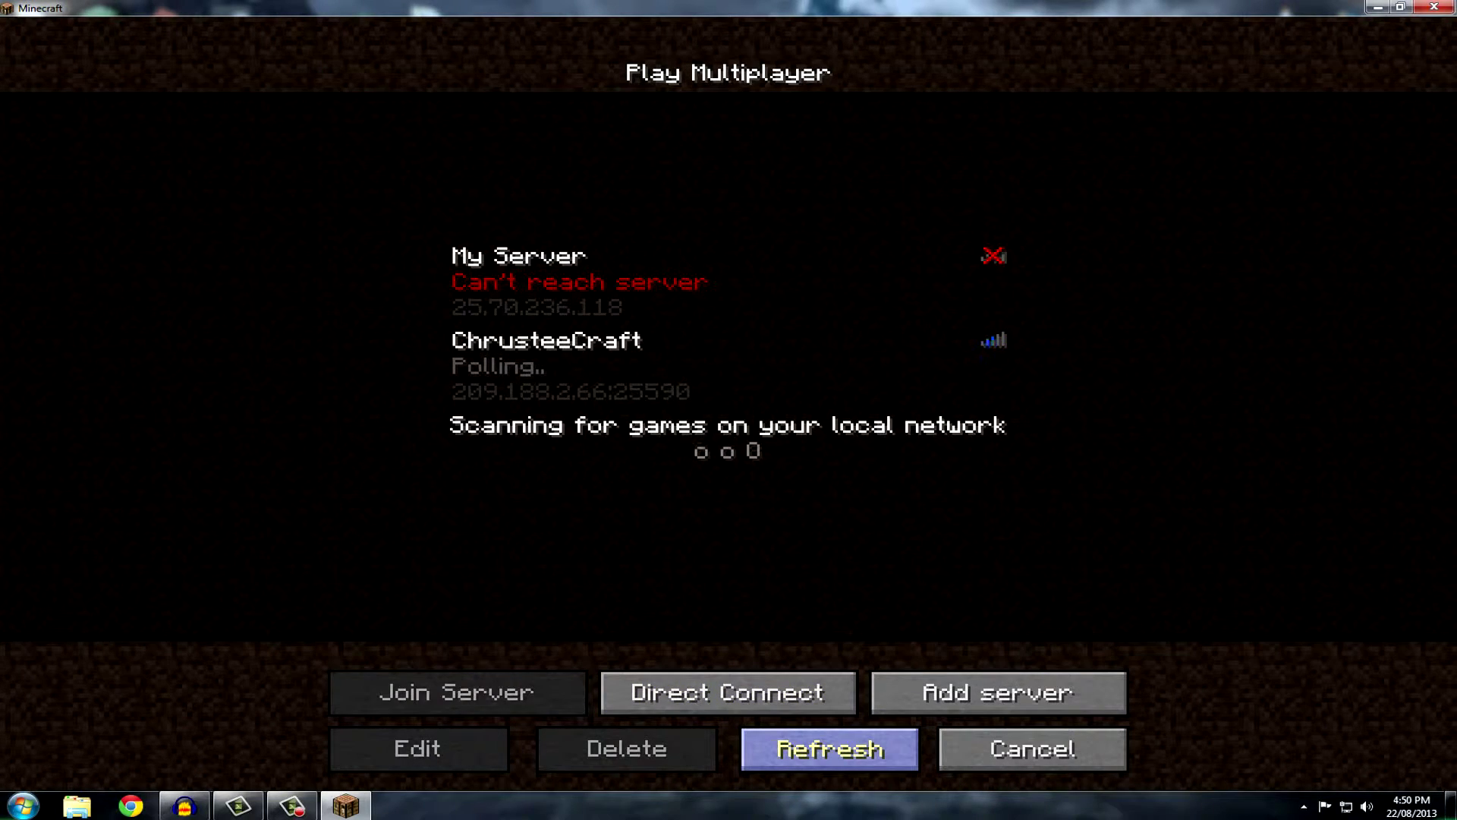
click(730, 364)
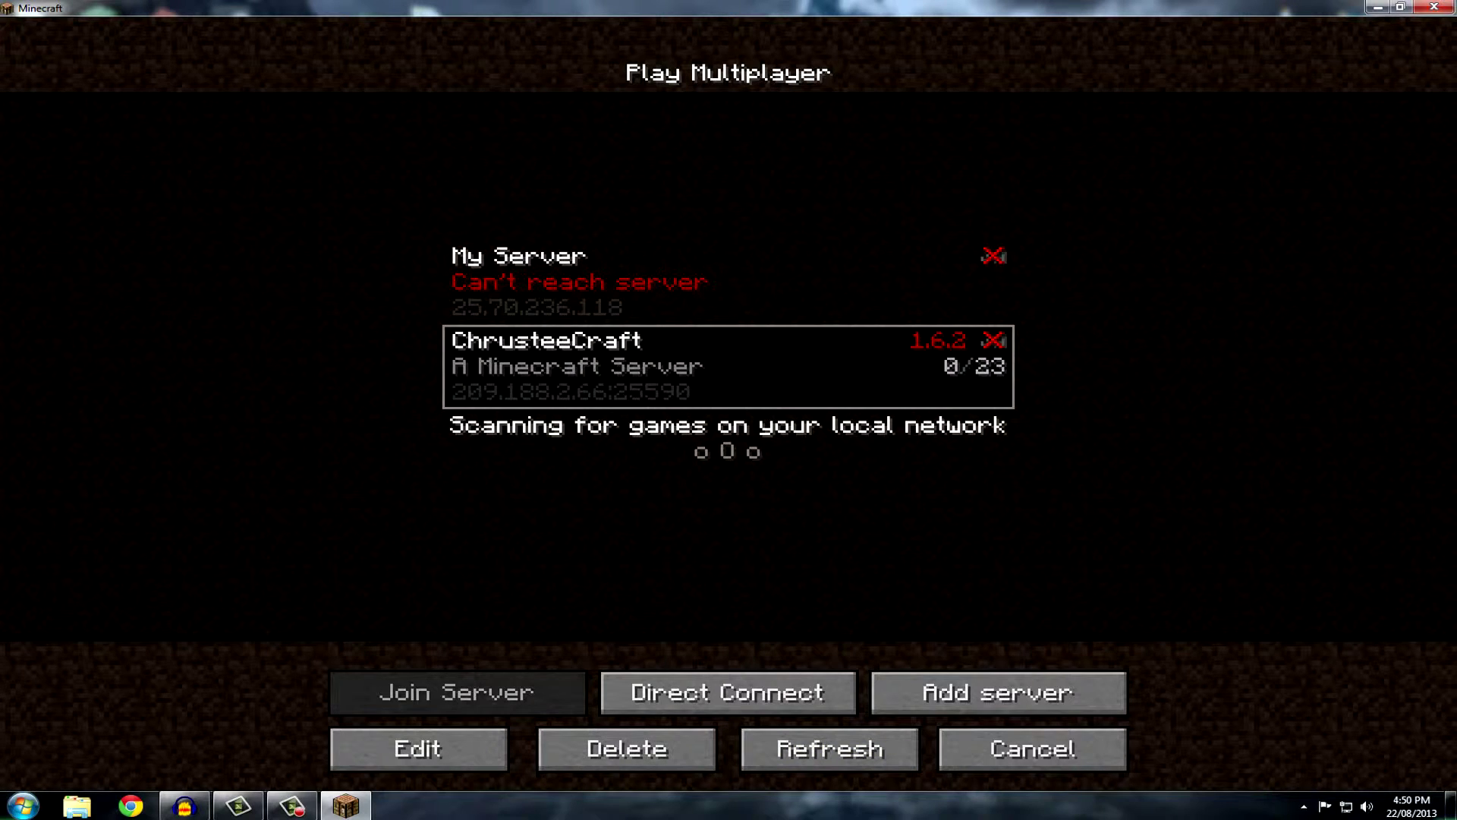
click(1033, 748)
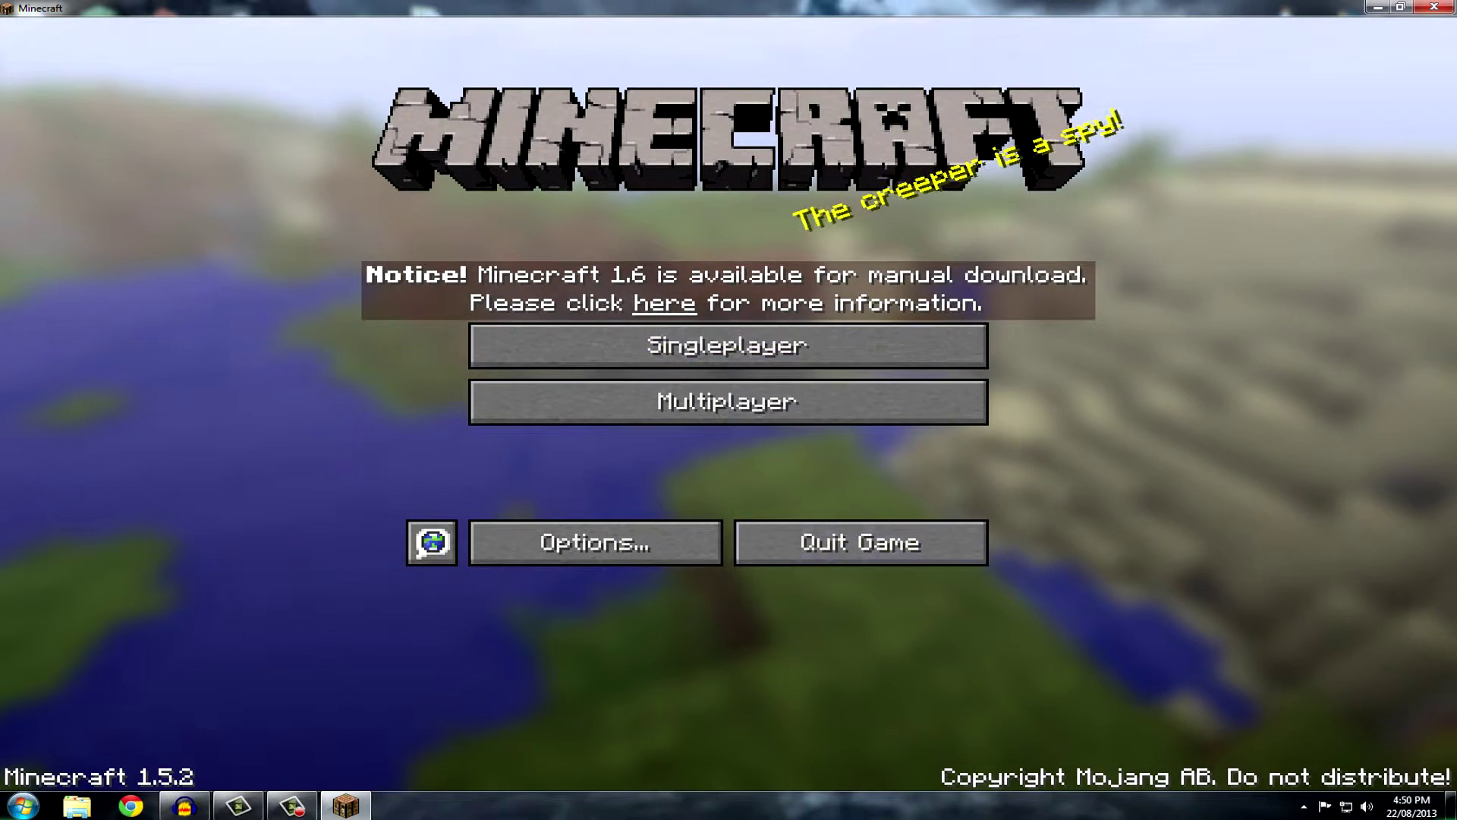
click(861, 542)
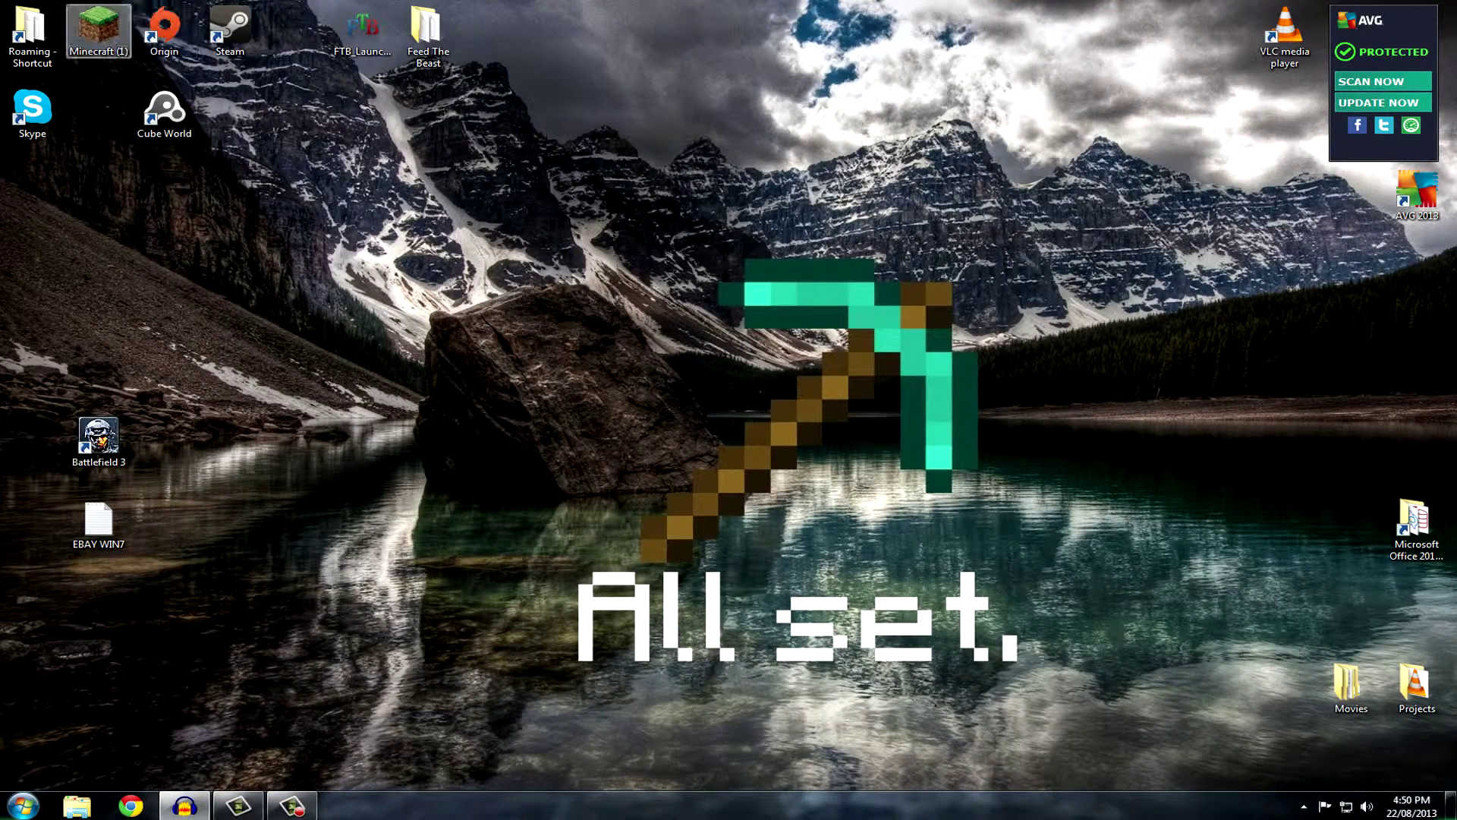
Reopen the launcher from the Minecraft (1) desktop shortcut
double_click(98, 32)
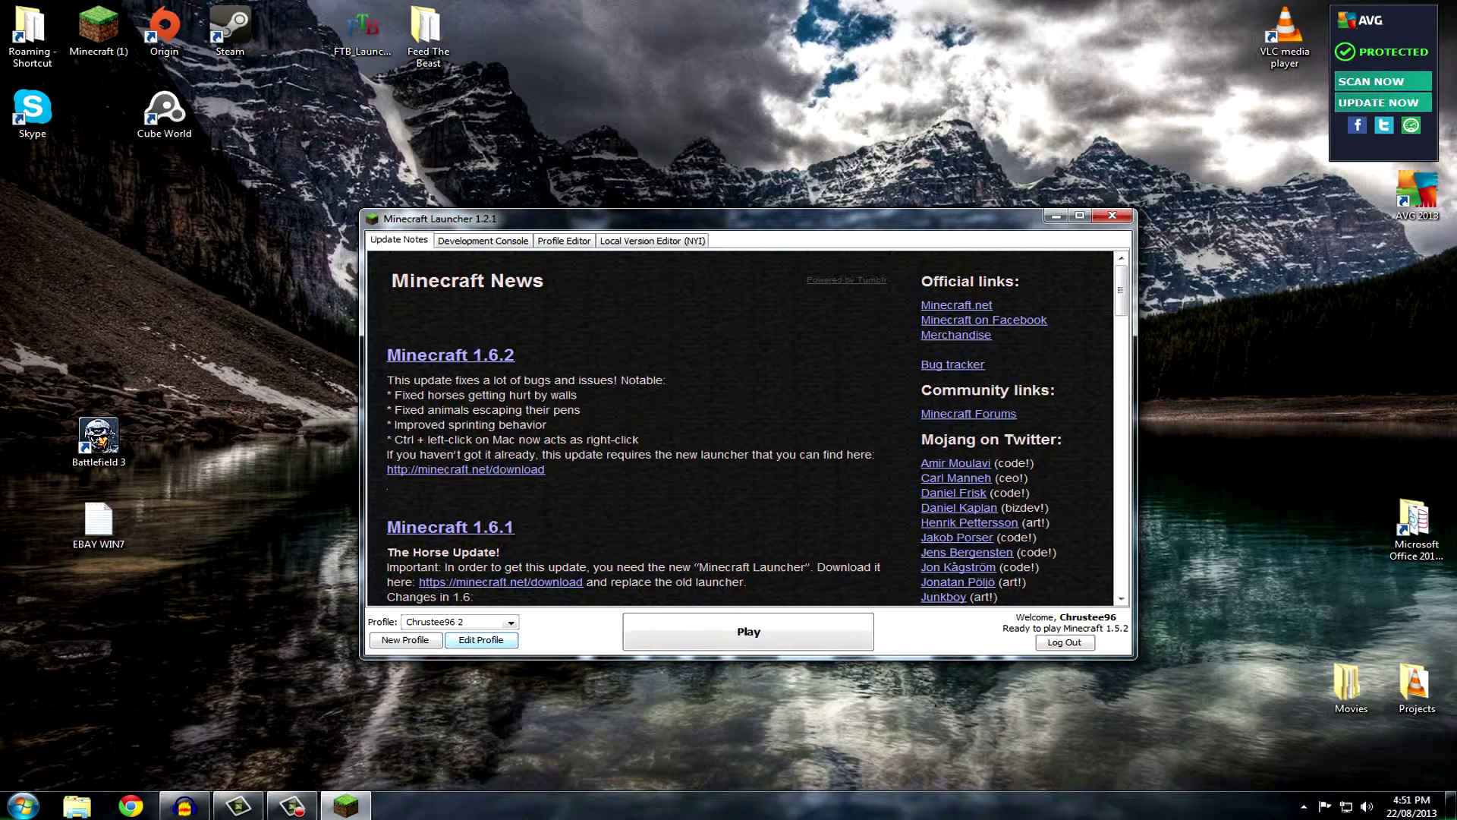
click(405, 640)
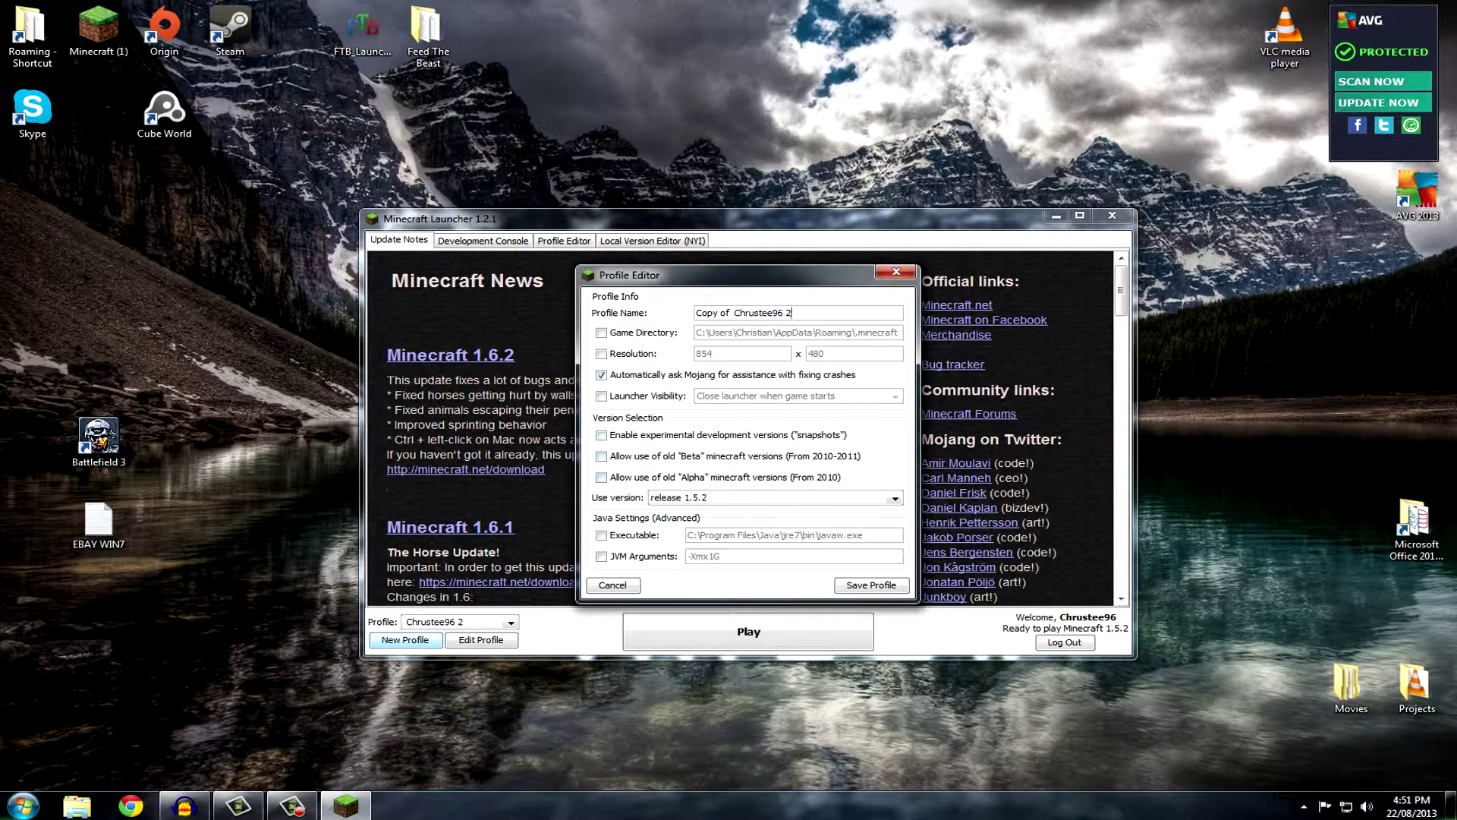
click(774, 498)
click(740, 513)
click(601, 477)
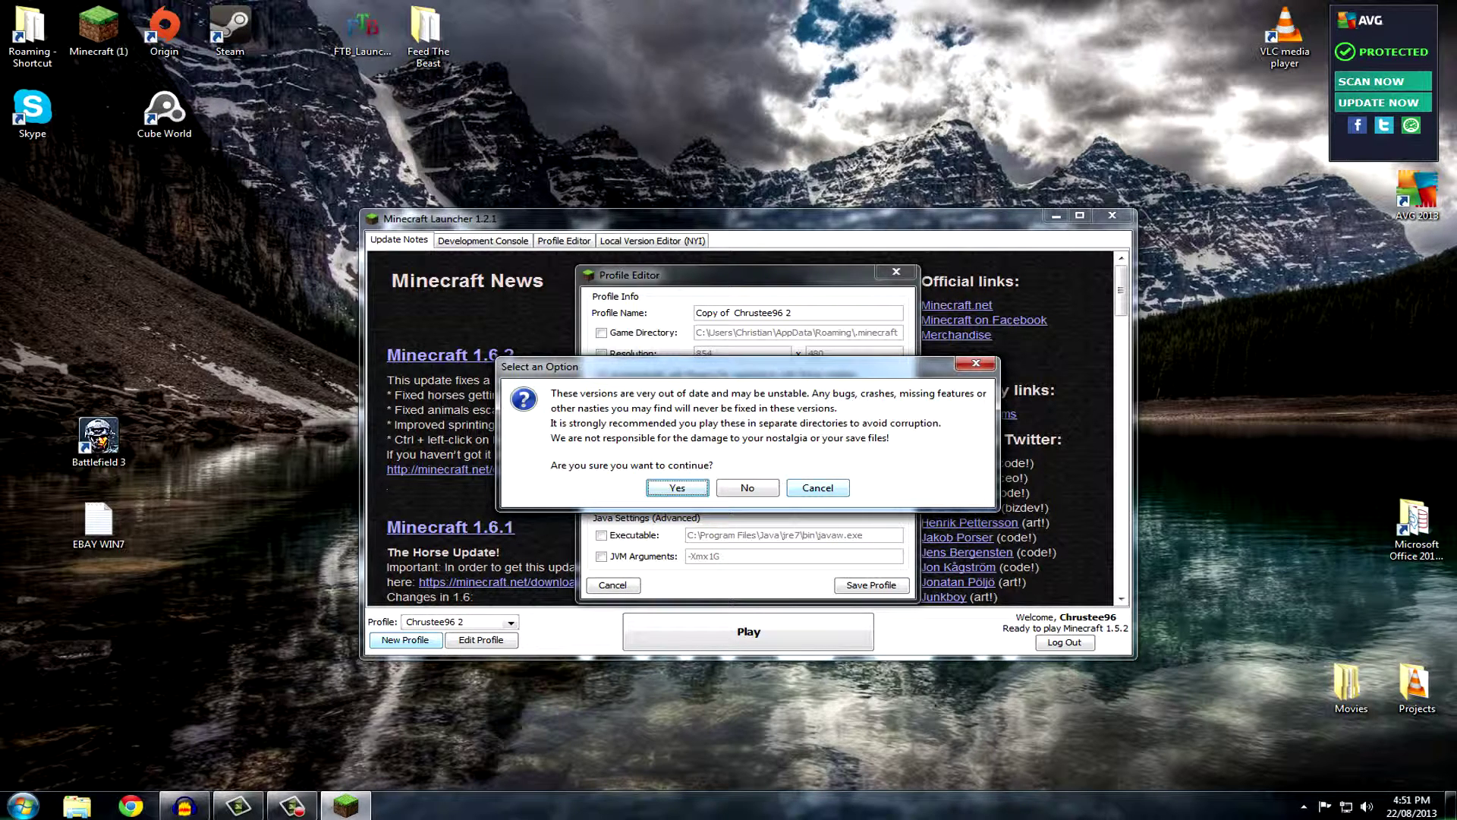
key(Escape)
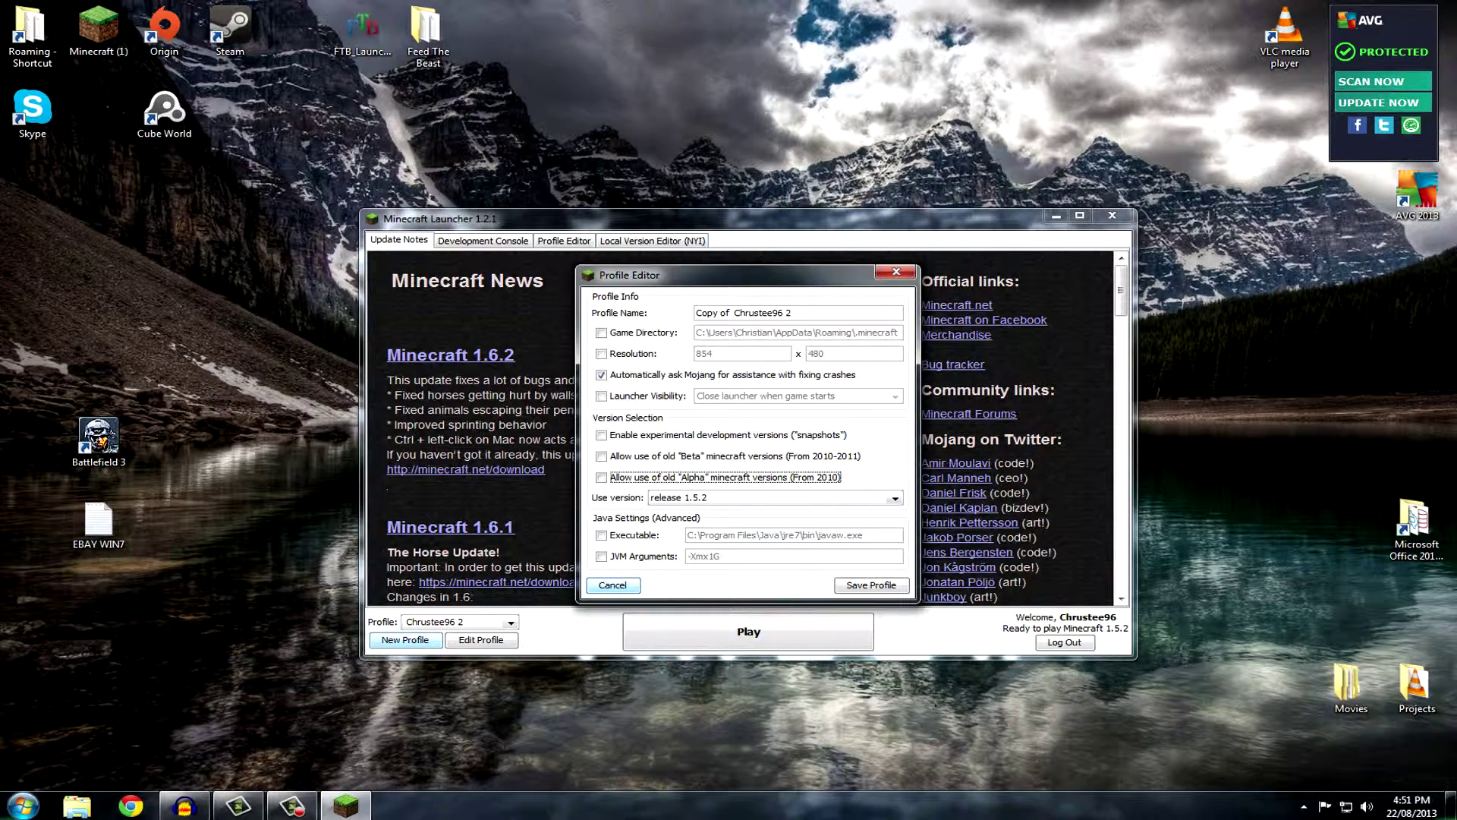
key(Escape)
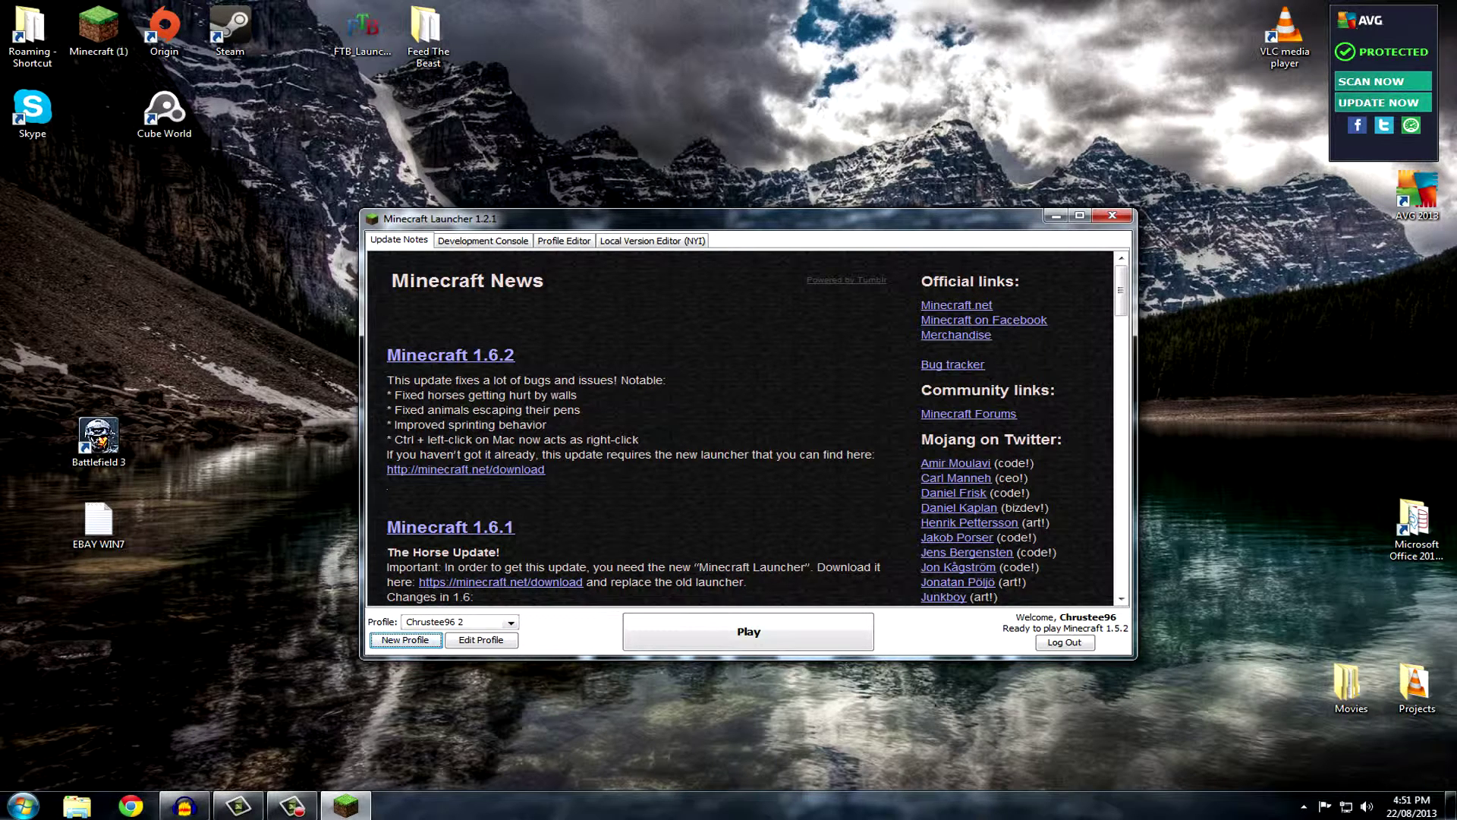
Close the Minecraft Launcher window without saving a new profile
click(1112, 215)
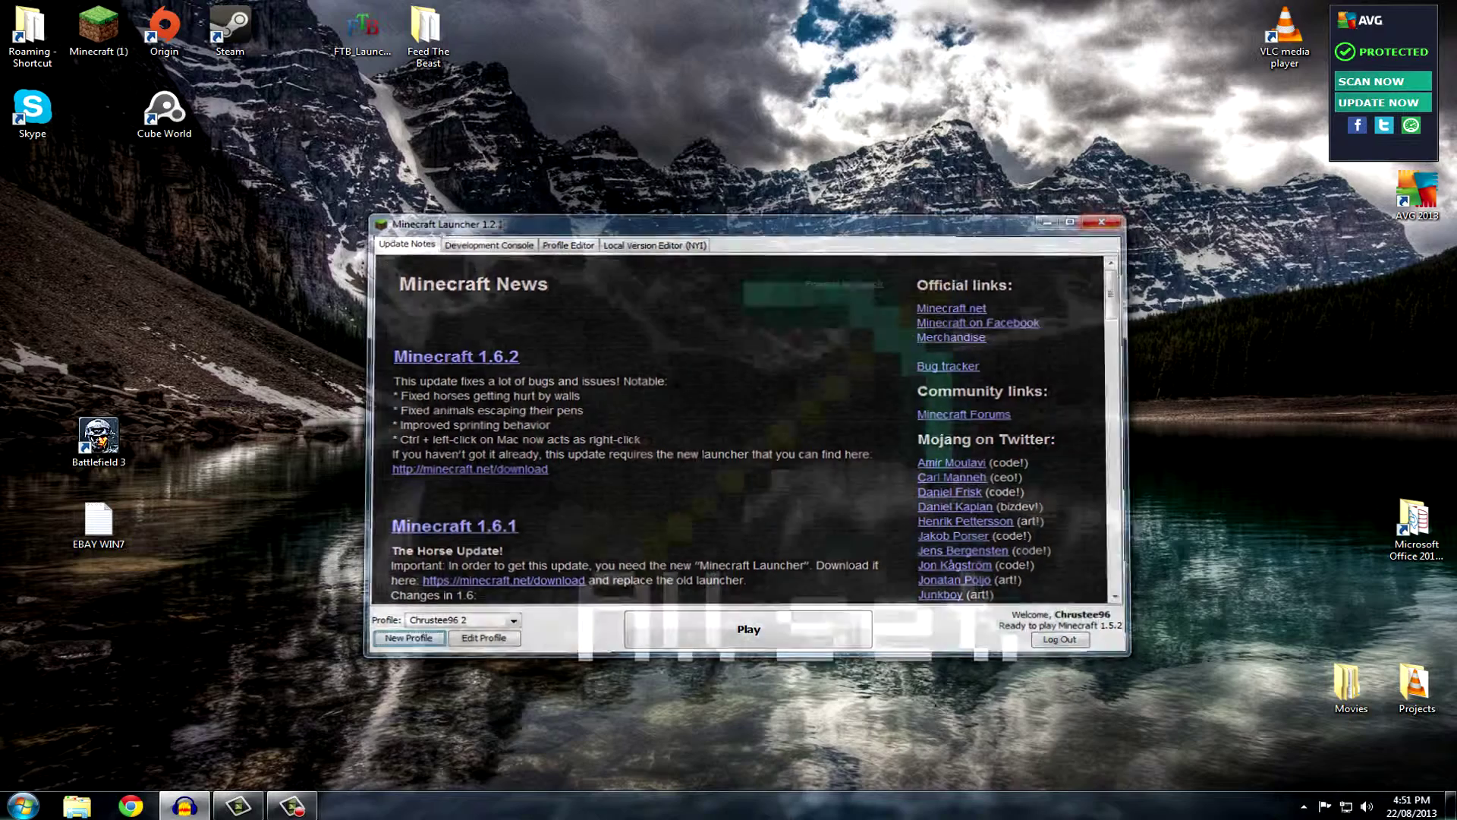